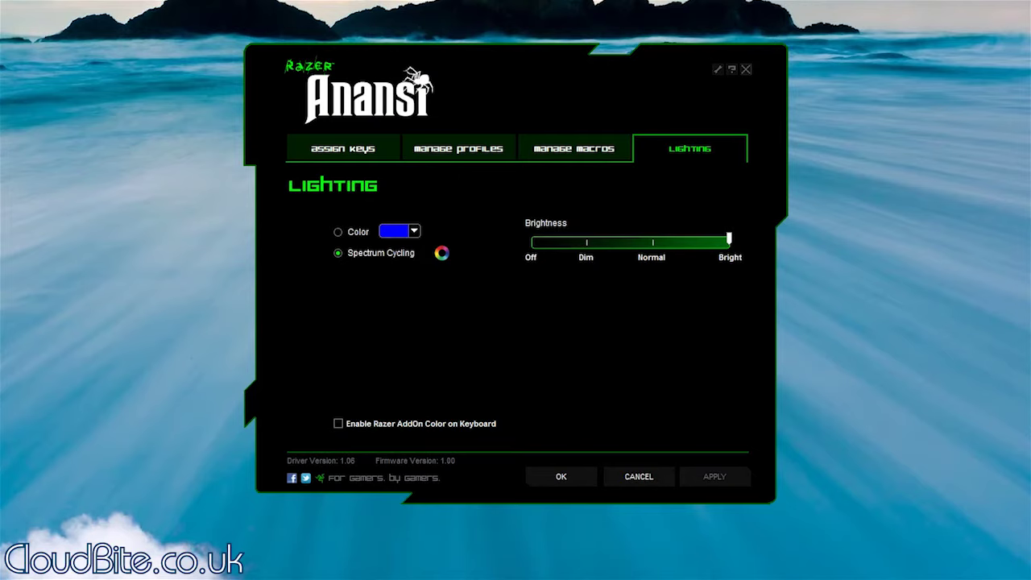
Step: Switch the keyboard lighting from spectrum cycling to a fixed colour and choose orange from the custom basic colours
left_click(338, 232)
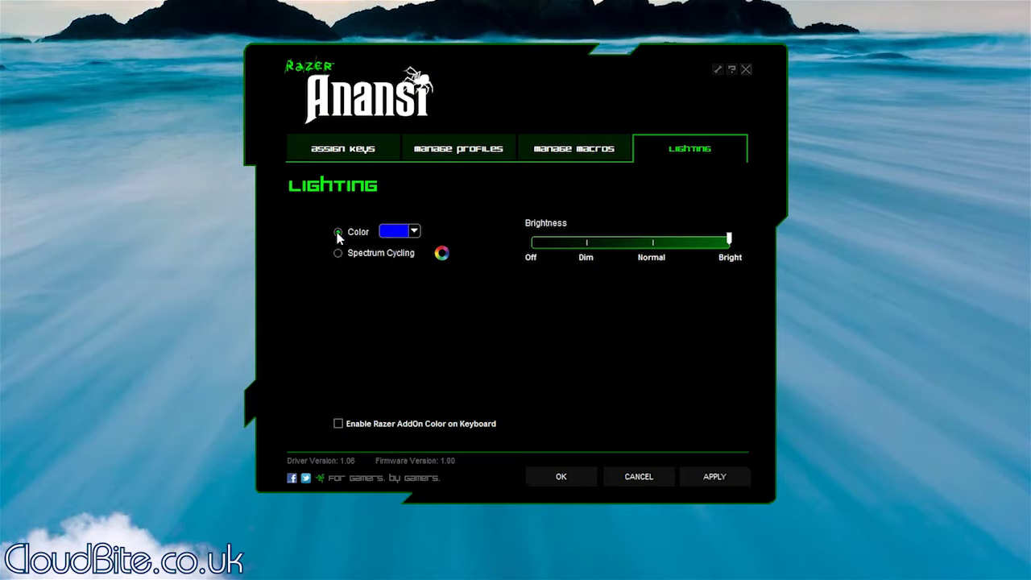
left_click(387, 233)
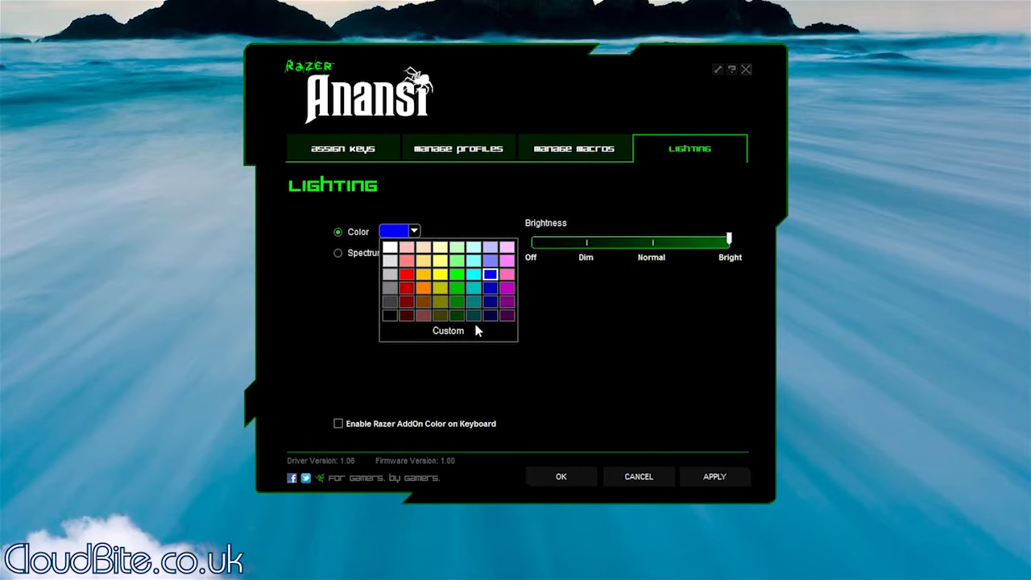
left_click(455, 334)
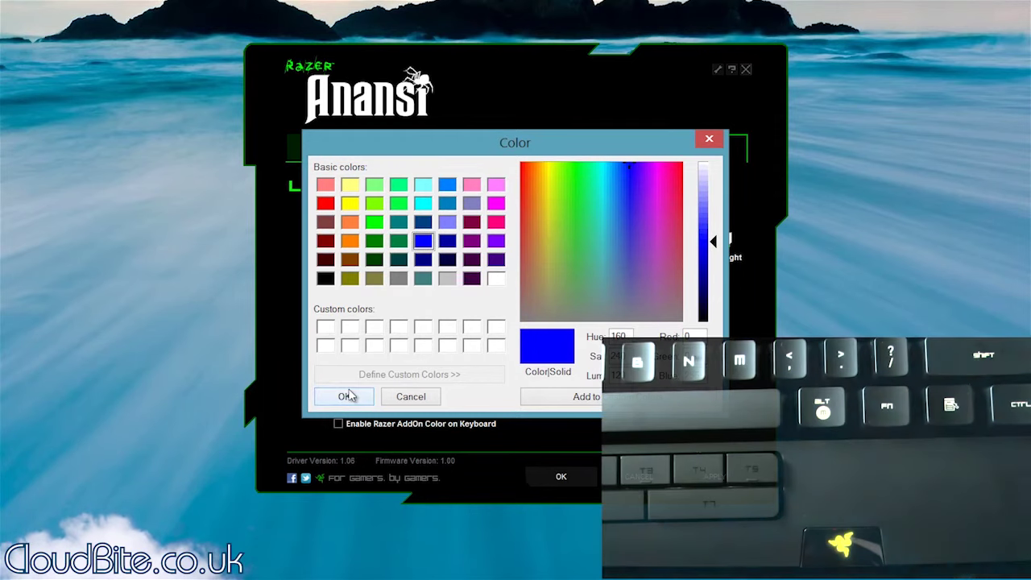
left_click(351, 242)
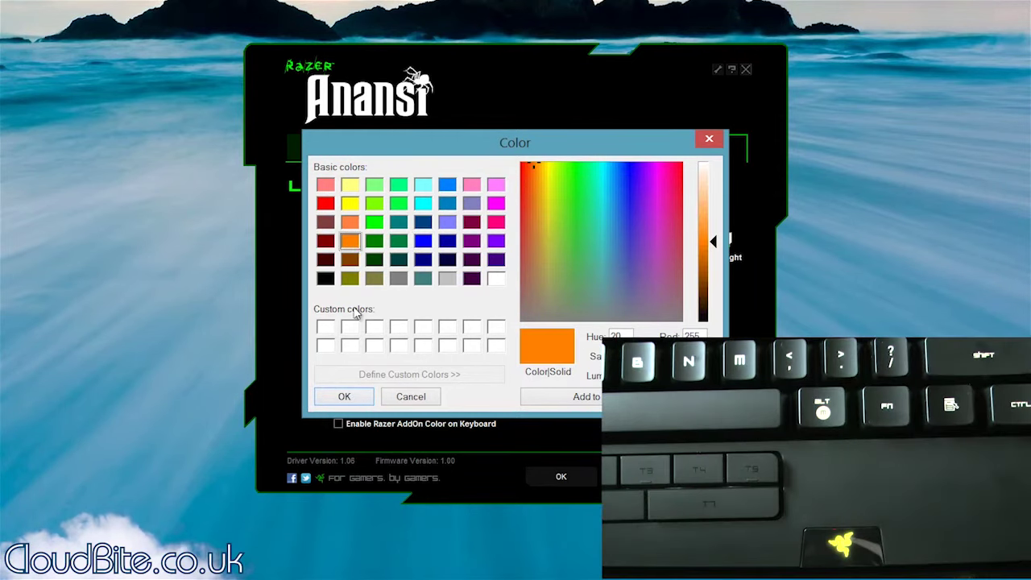
left_click(342, 397)
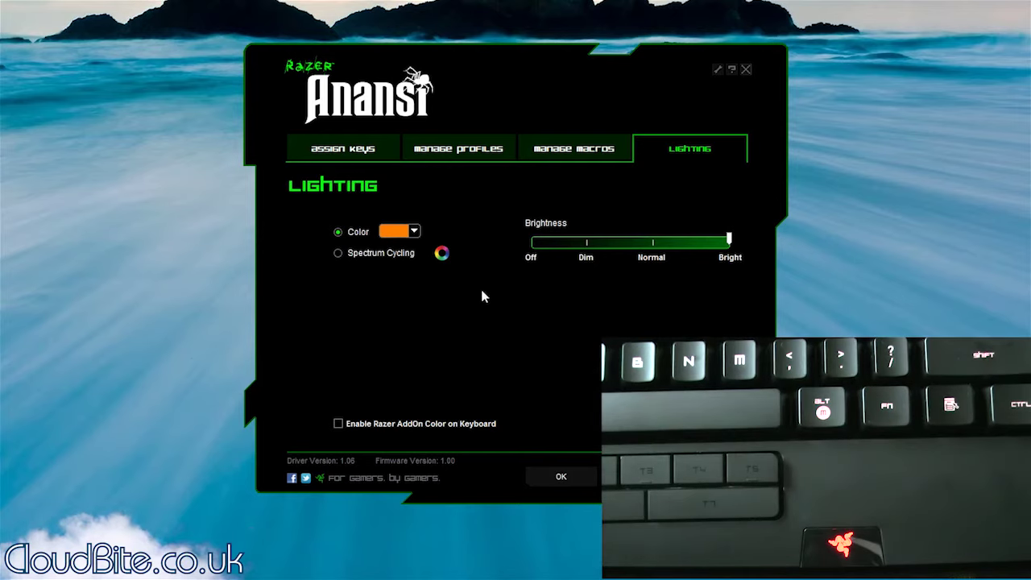
Step: Change the fixed keyboard lighting colour to bright red
left_click(414, 232)
left_click(412, 275)
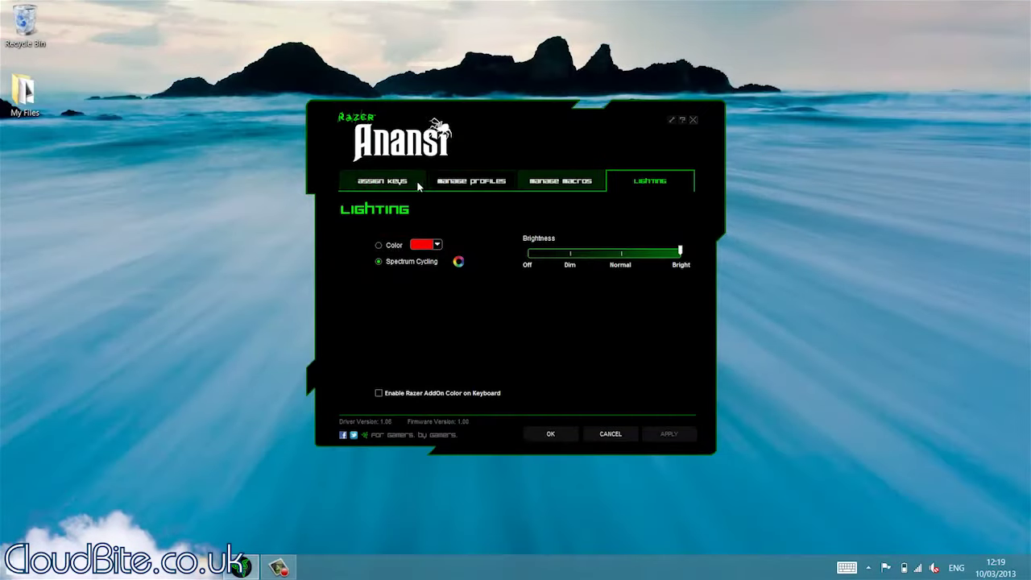
Step: Look through the key assignment, profile management and macro management pages, returning to key assignment
left_click(416, 185)
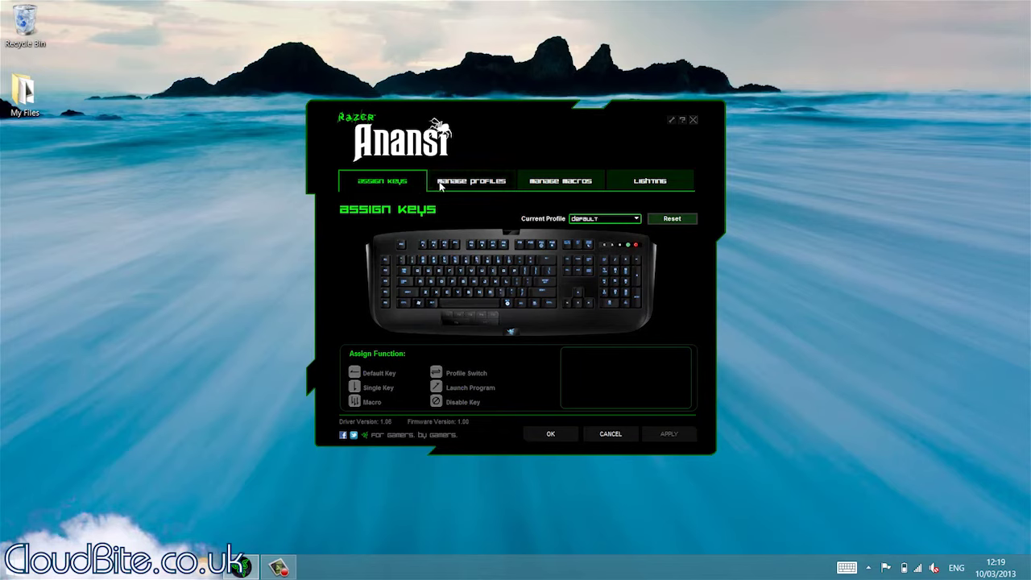
left_click(435, 185)
left_click(545, 184)
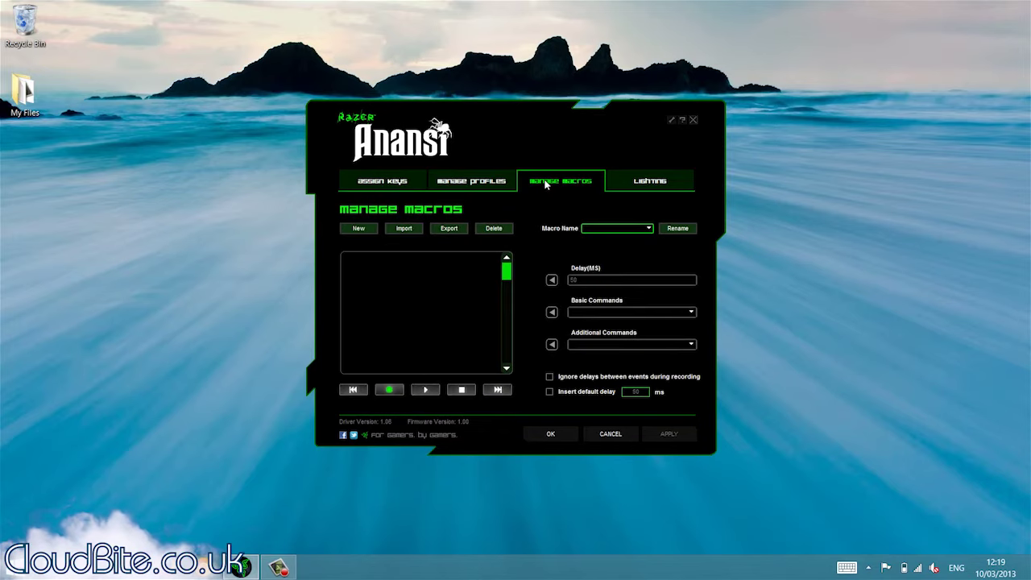
left_click(439, 185)
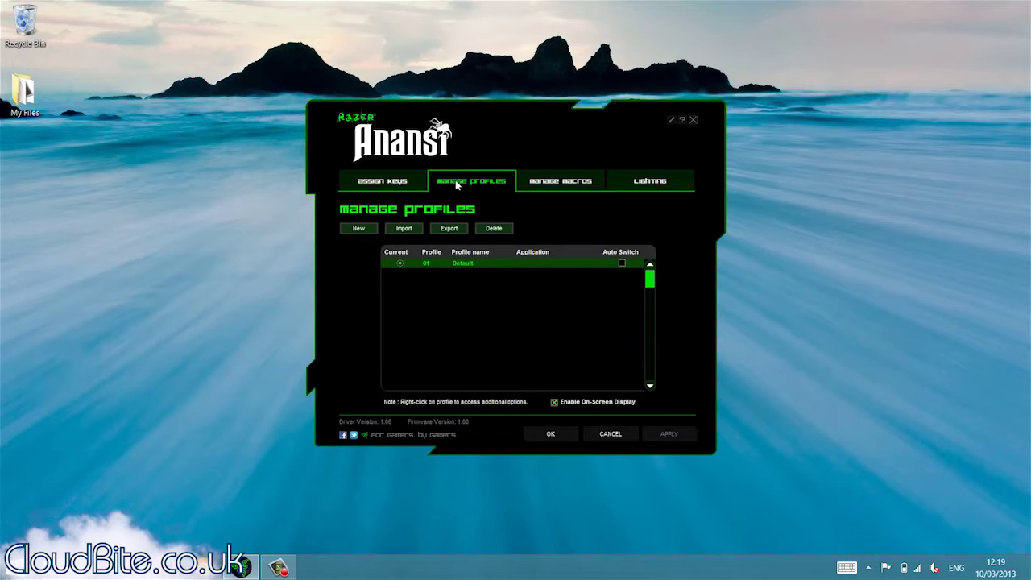
left_click(382, 188)
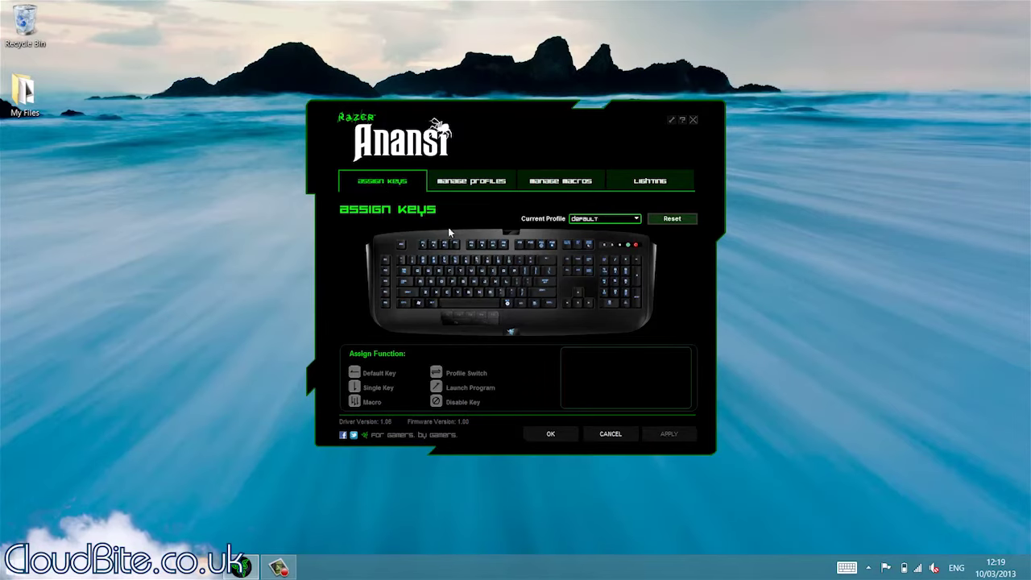
Step: Examine the functions assigned to individual keys on the keyboard diagram, the profile list, and the functions assignable to W
left_click(452, 280)
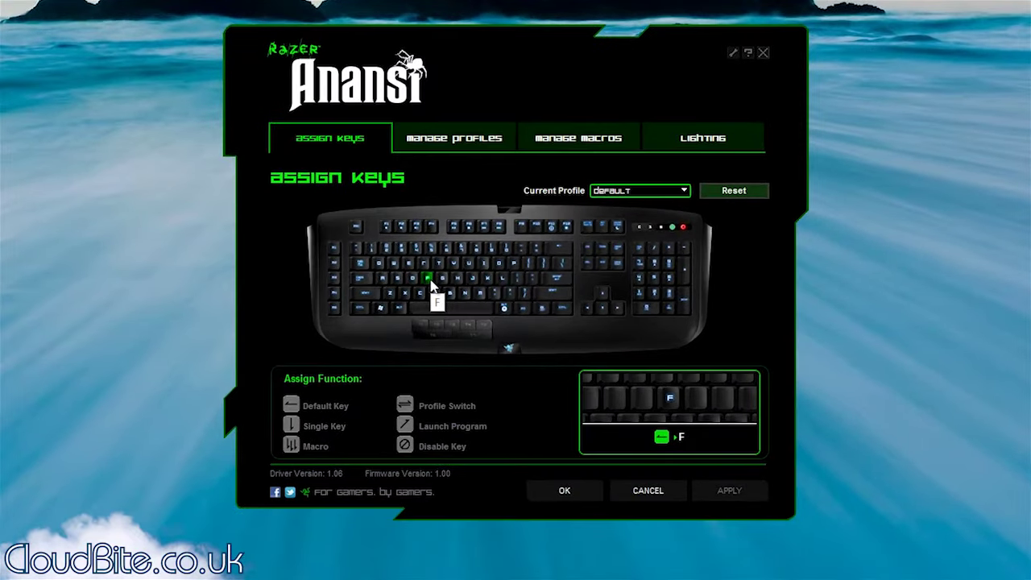
left_click(369, 292)
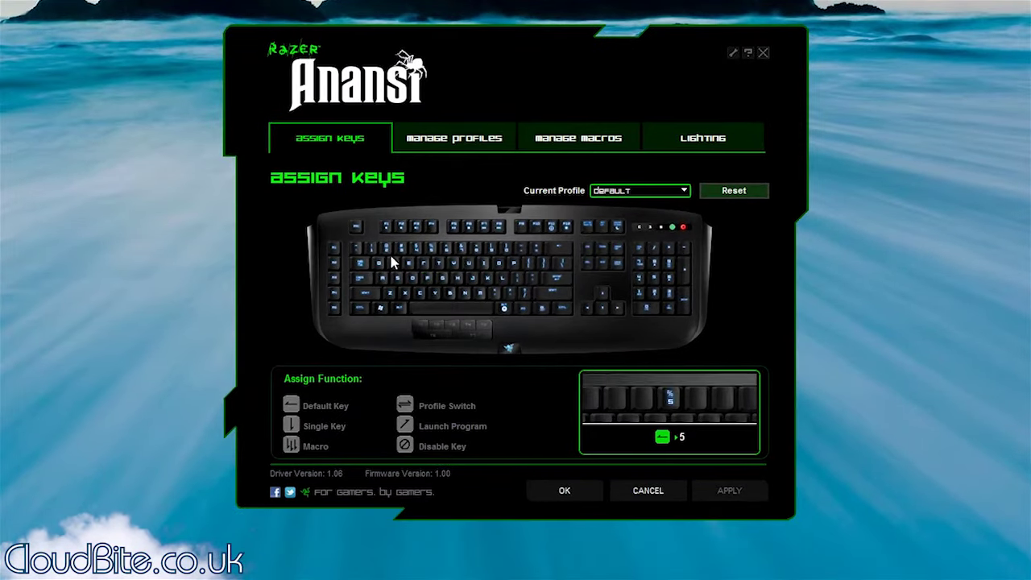
left_click(427, 278)
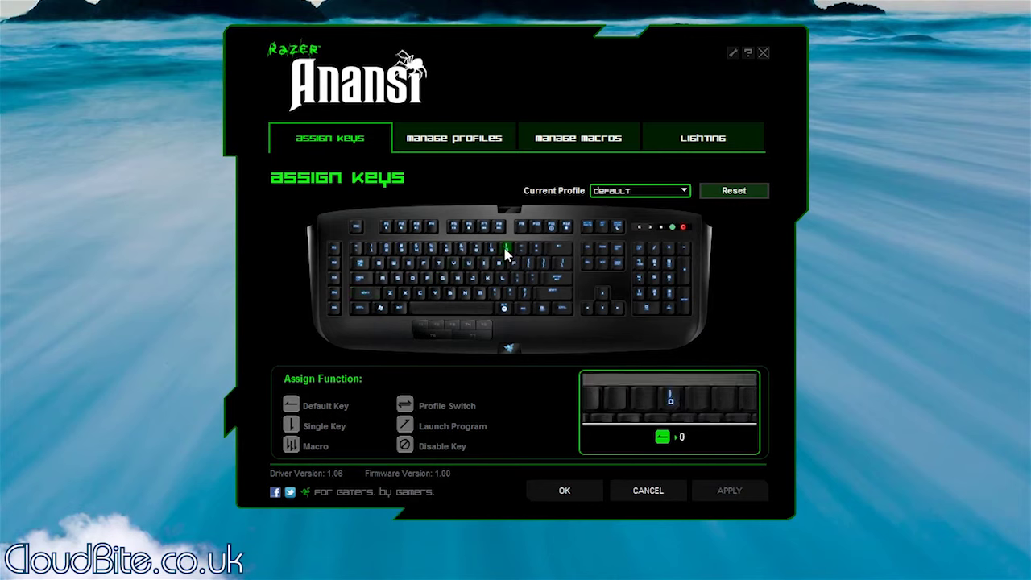
left_click(459, 279)
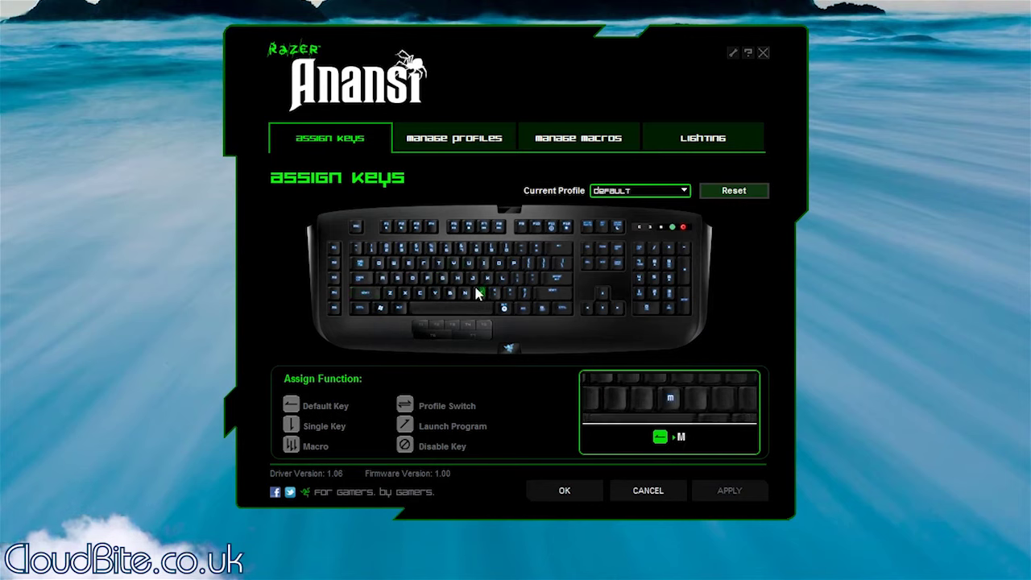
left_click(451, 294)
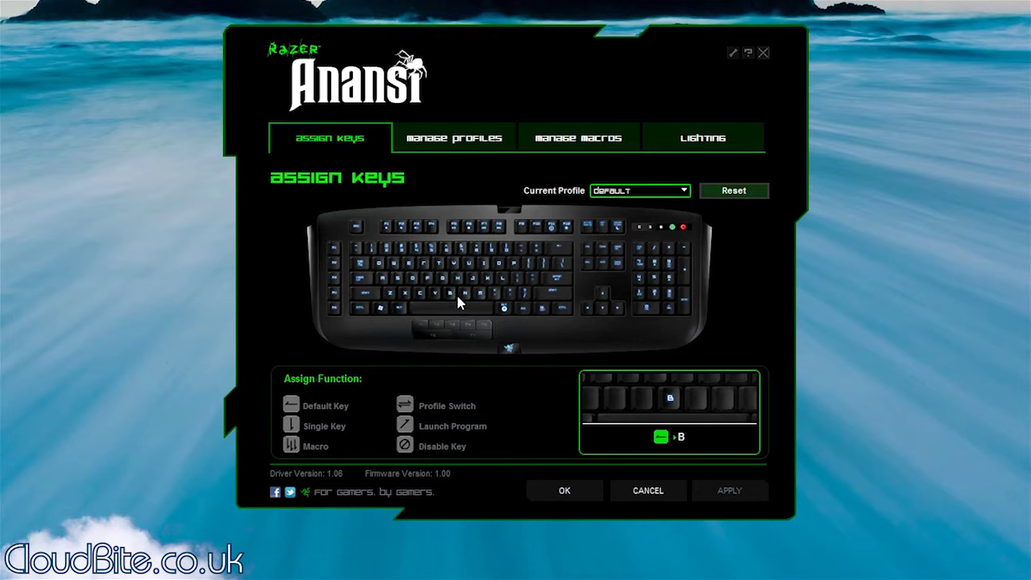
left_click(529, 262)
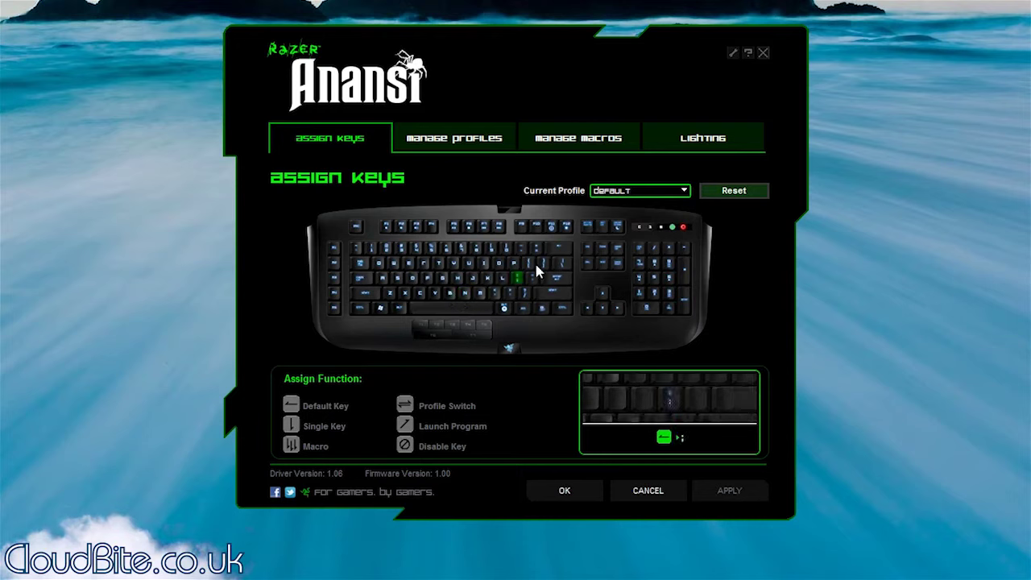
left_click(627, 194)
left_click(628, 196)
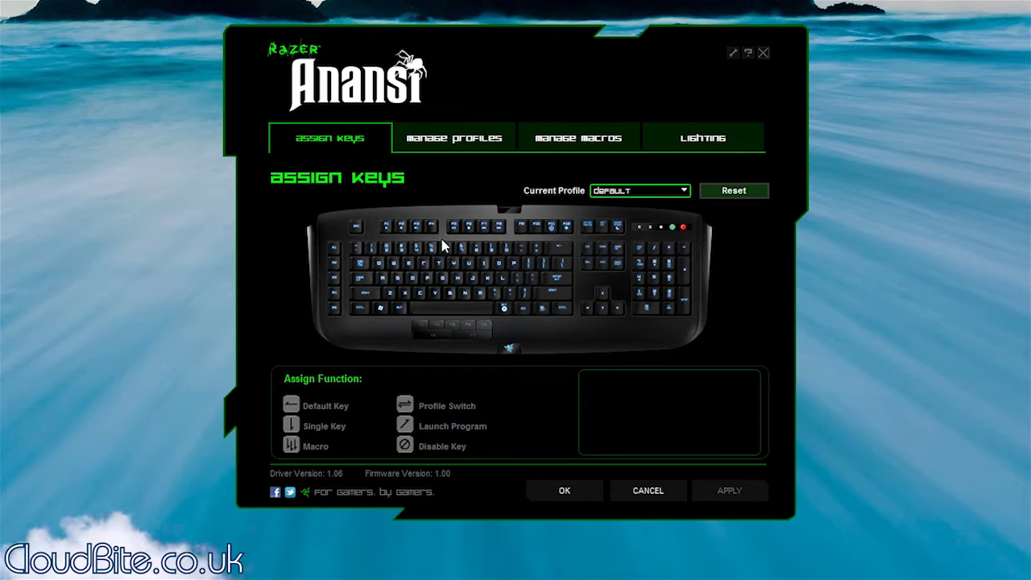
left_click(396, 264)
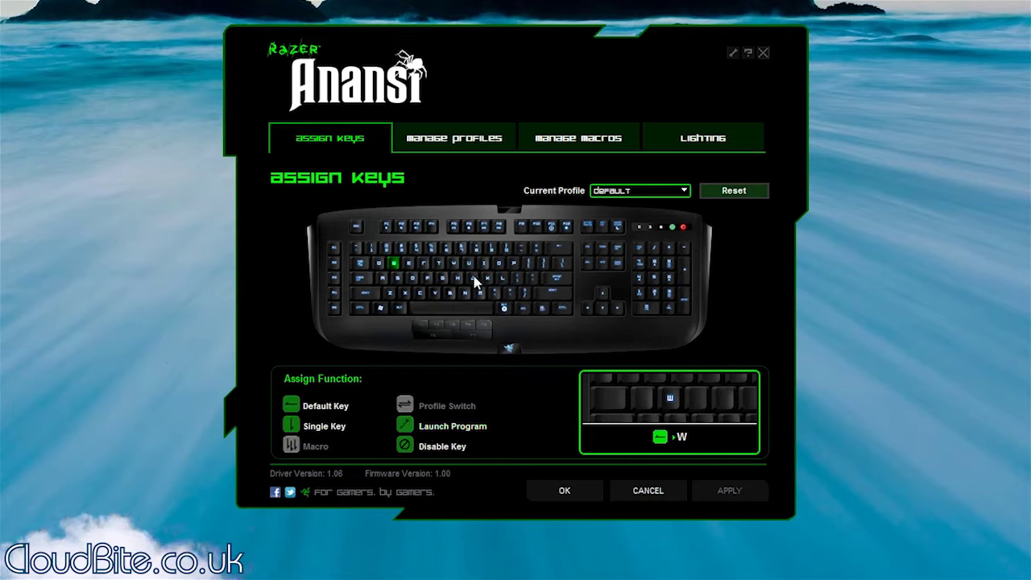
Step: Create a new profile named MW3, apply it, and show its key assignments
left_click(450, 145)
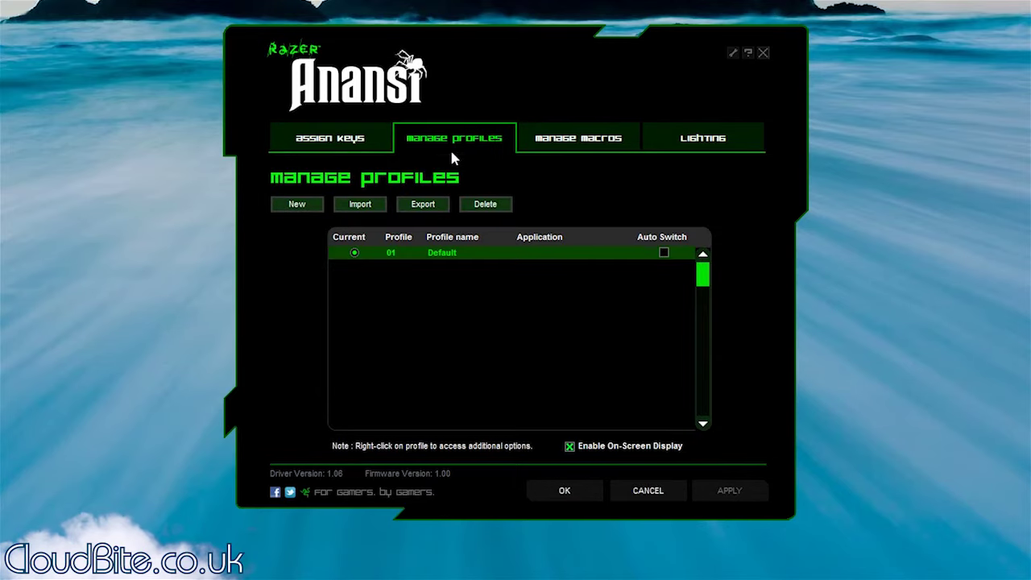
left_click(295, 205)
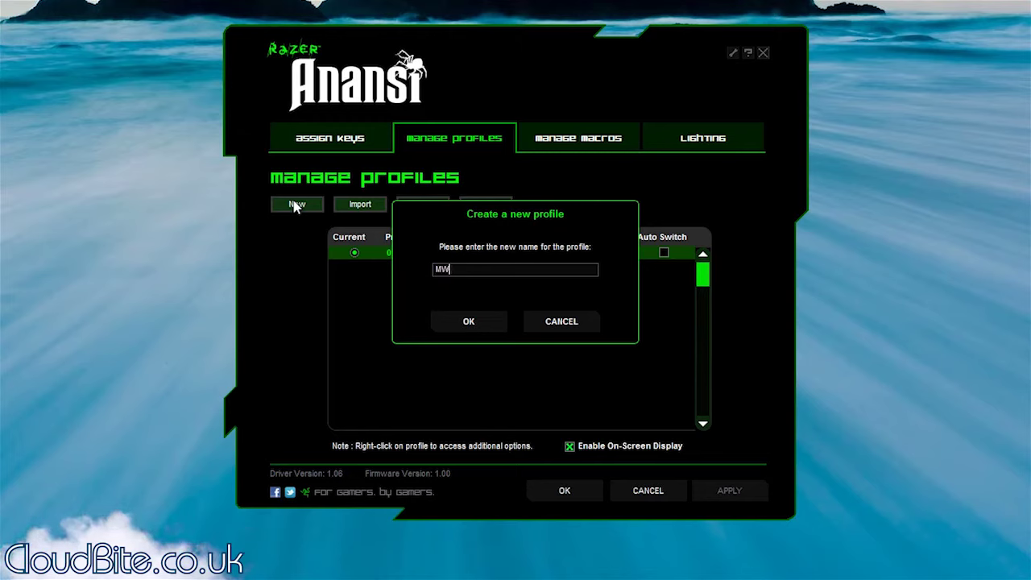
left_click(474, 320)
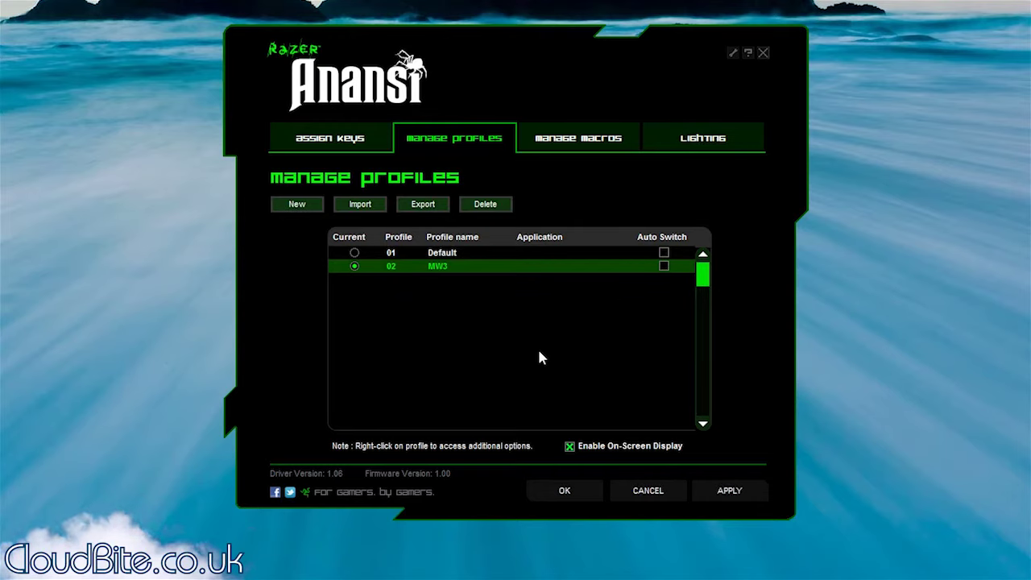
left_click(751, 493)
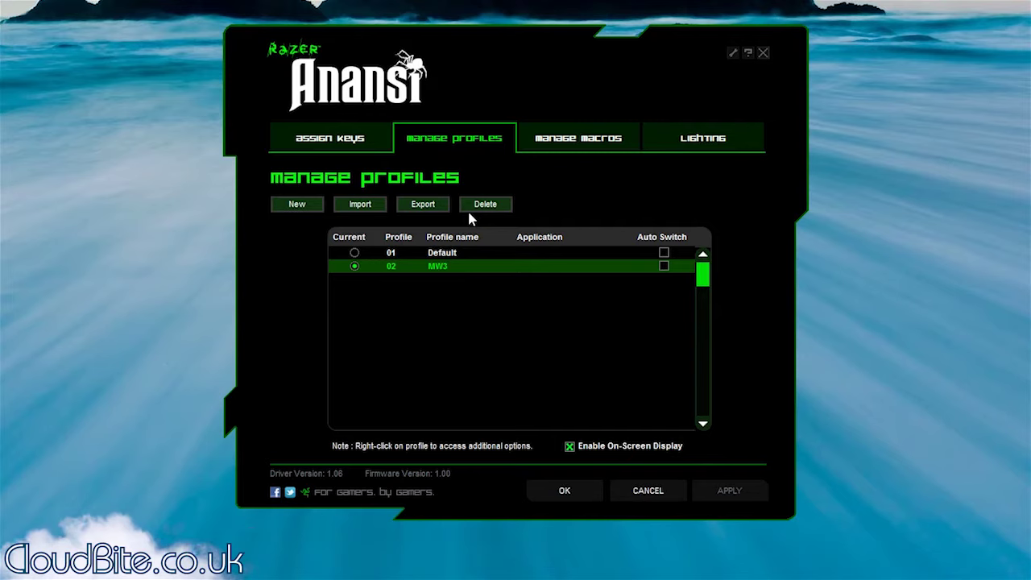
left_click(331, 155)
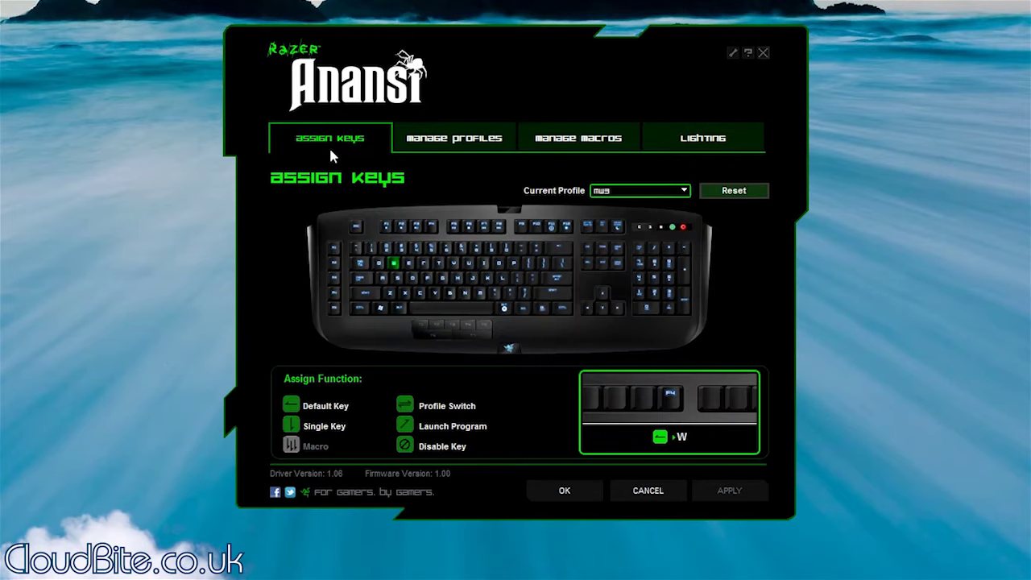
Step: Create a new macro named Save
left_click(539, 145)
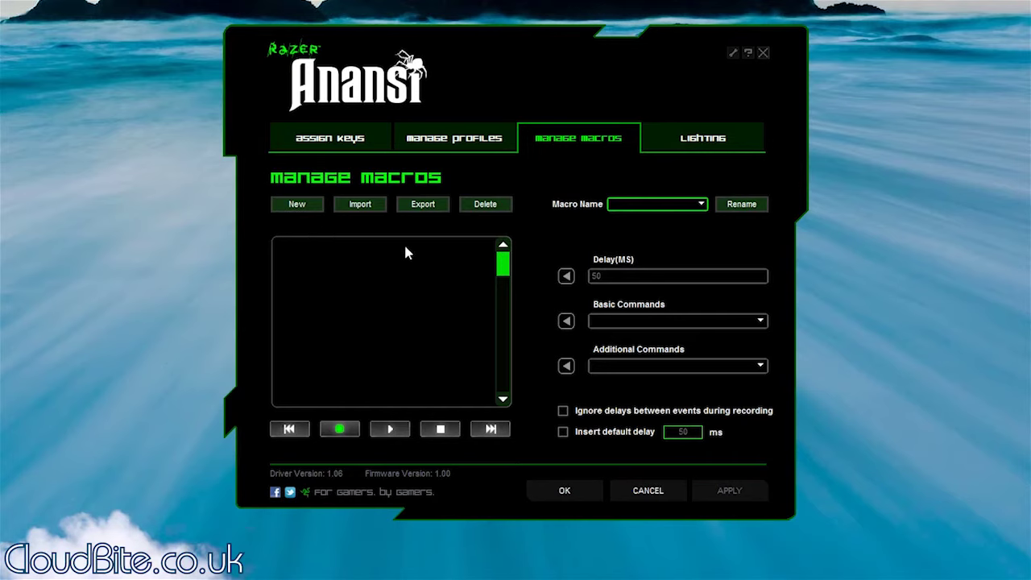
left_click(696, 208)
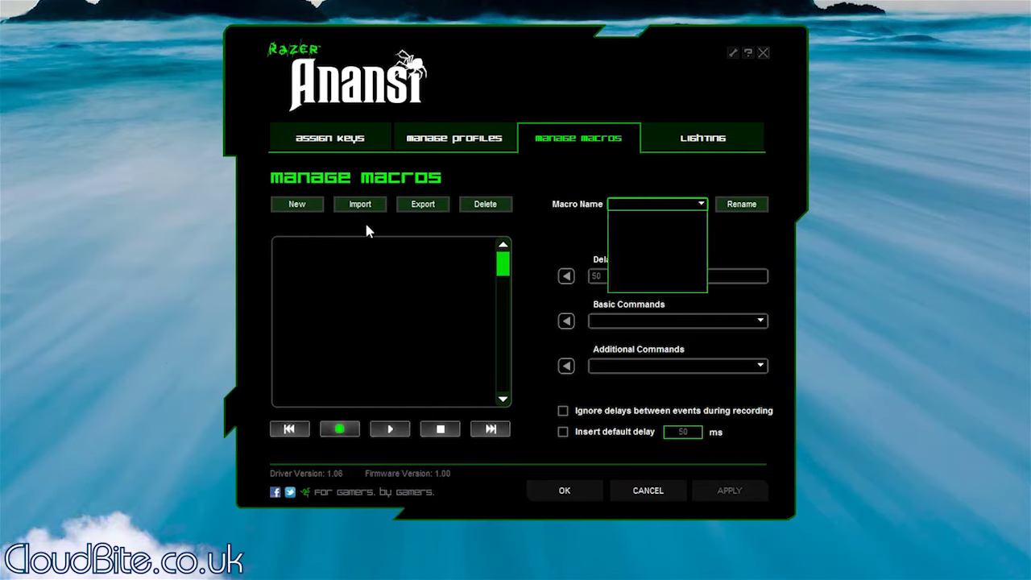
left_click(304, 204)
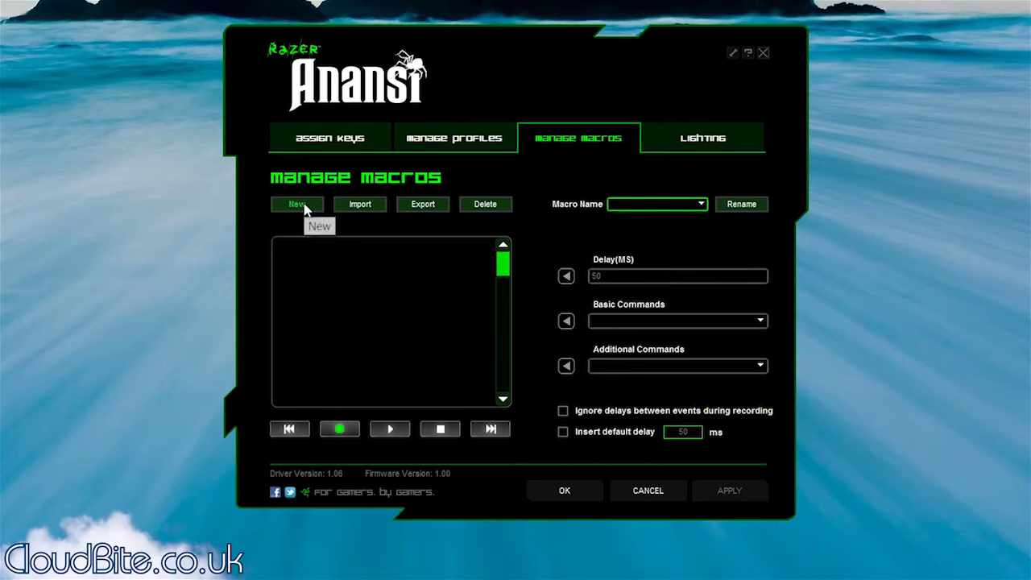
left_click(303, 205)
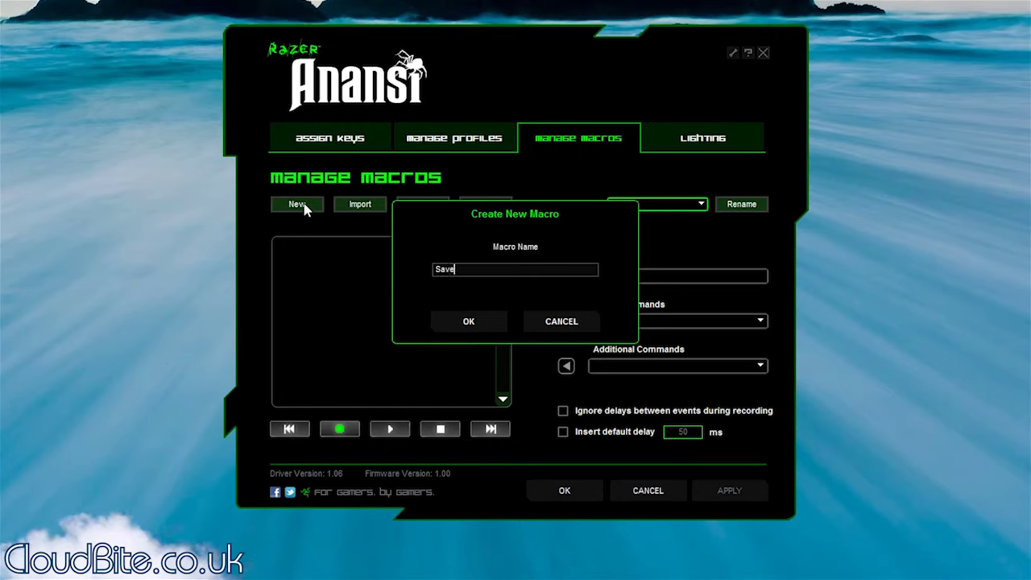
left_click(433, 322)
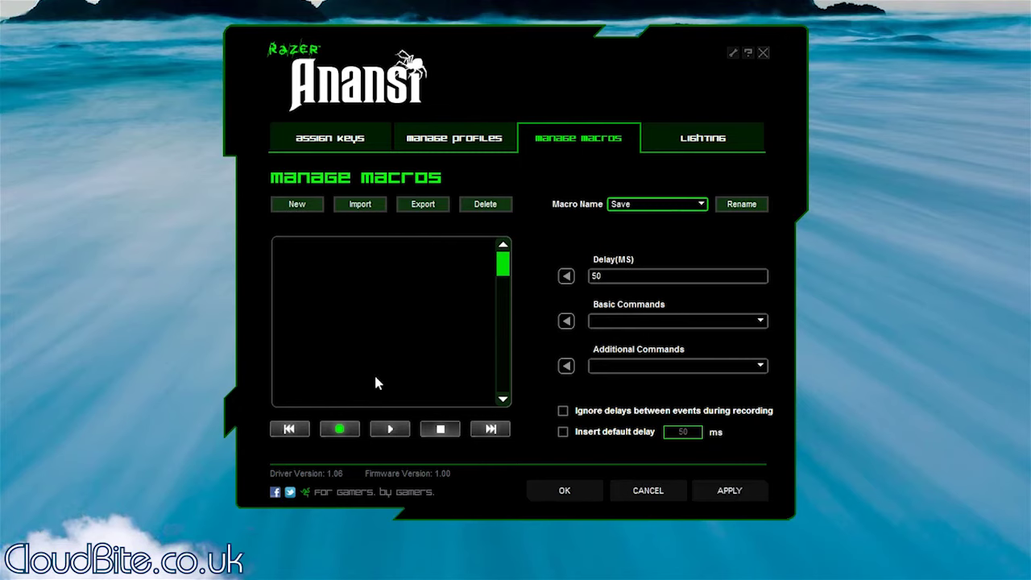
Step: Record the Ctrl+S key combination into the Save macro and stop the recording
left_click(340, 430)
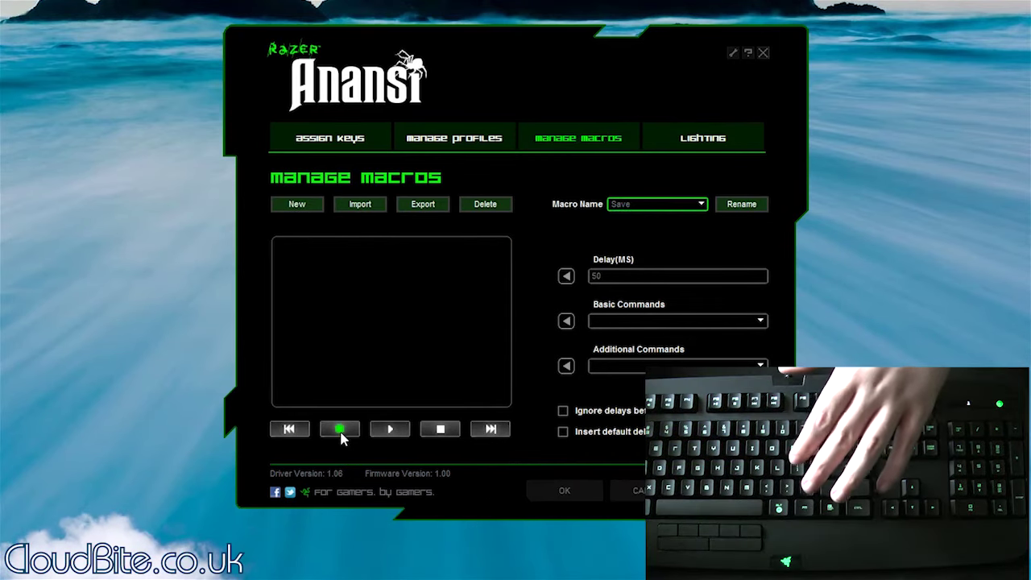
key("ctrl+s")
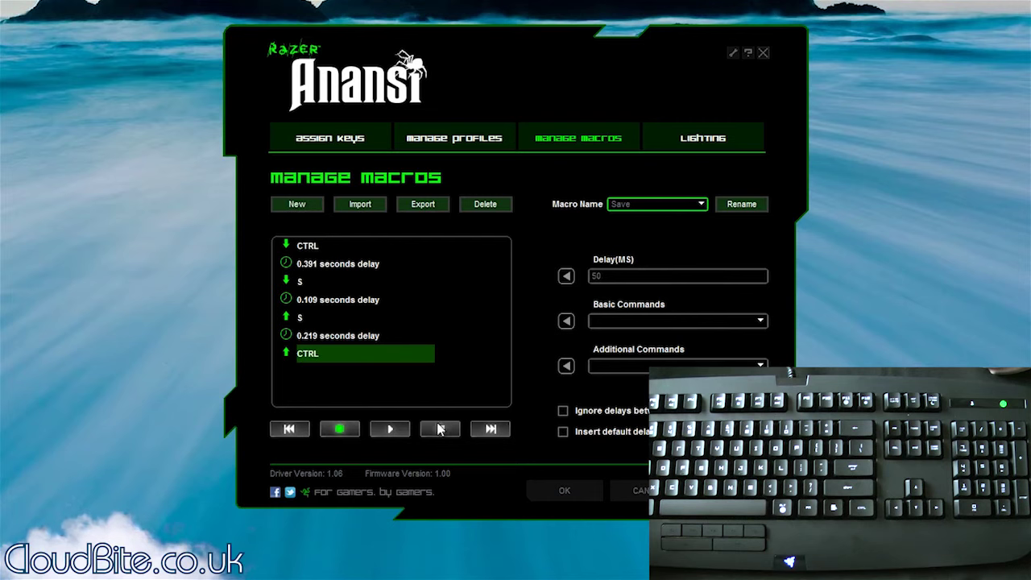
left_click(440, 430)
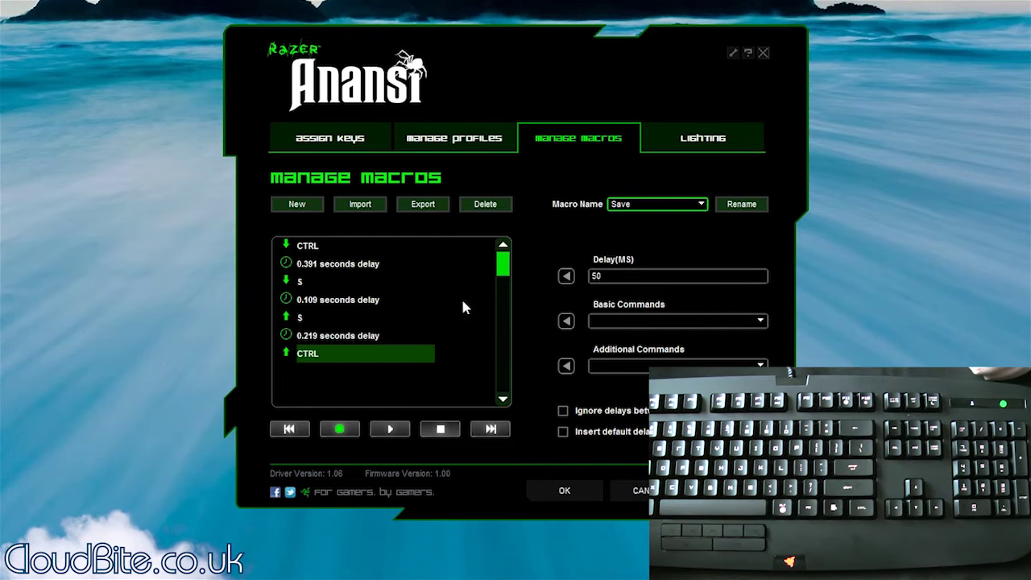
Step: Set the first delay in the Save macro, between holding Ctrl and pressing S, to 500 ms
left_click(330, 268)
right_click(332, 271)
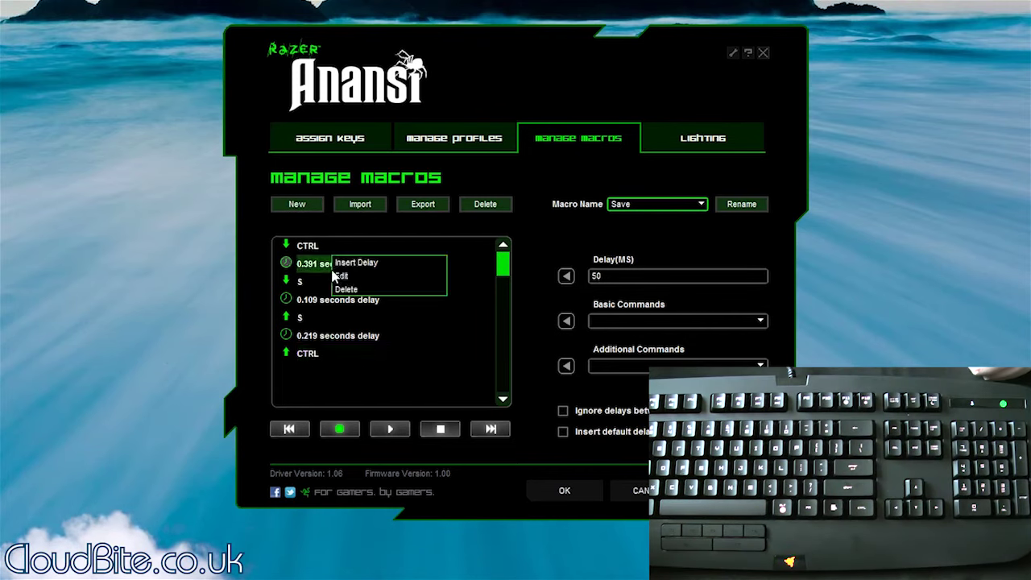
left_click(342, 275)
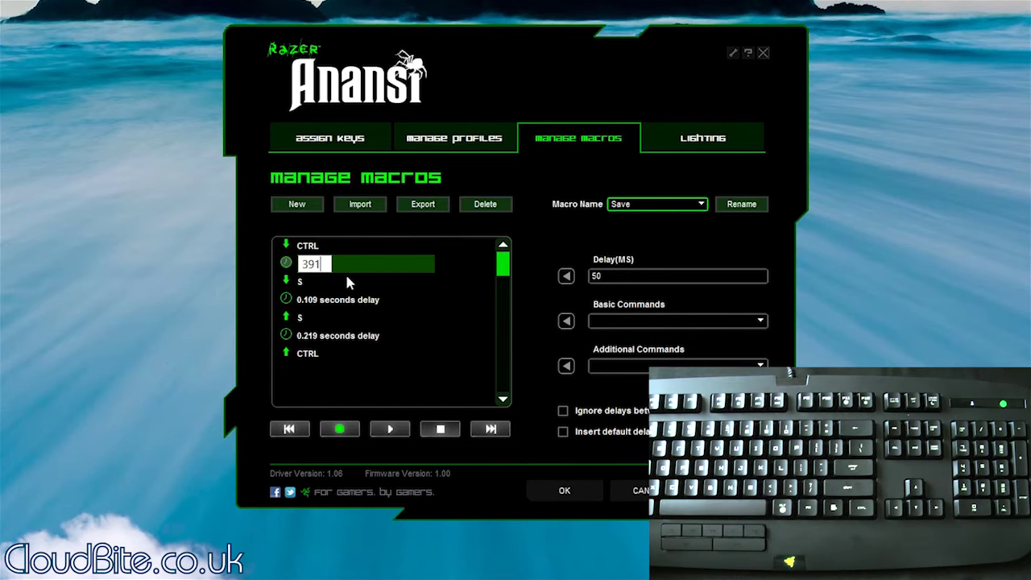
key("BackSpace")
key("BackSpace")
key("BackSpace")
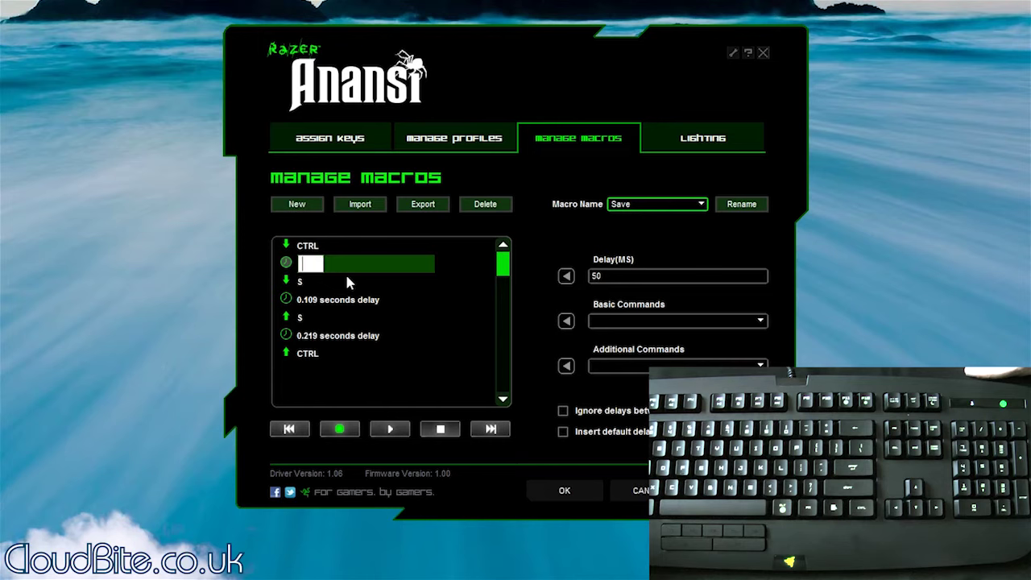
type("500")
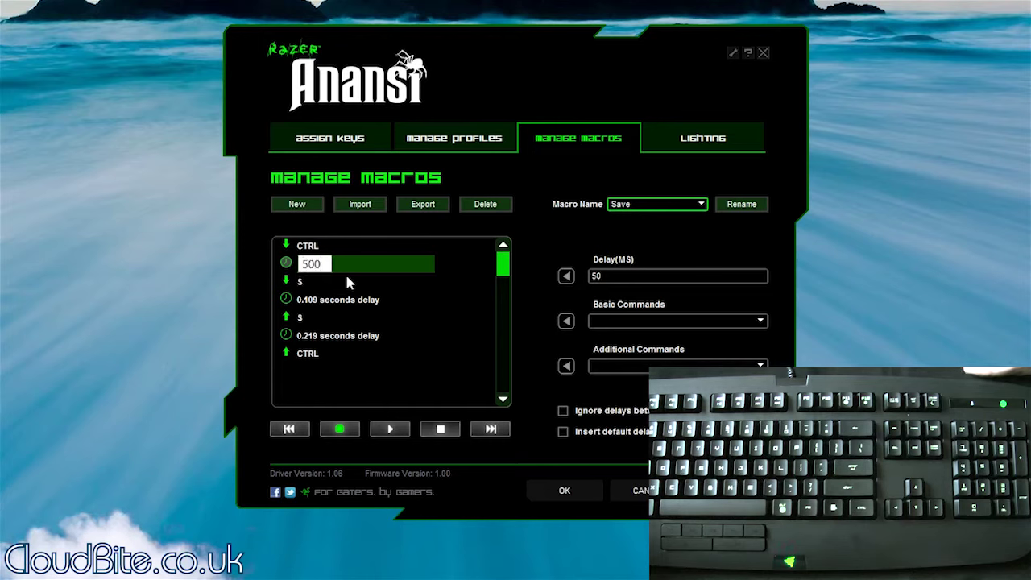
left_click(382, 377)
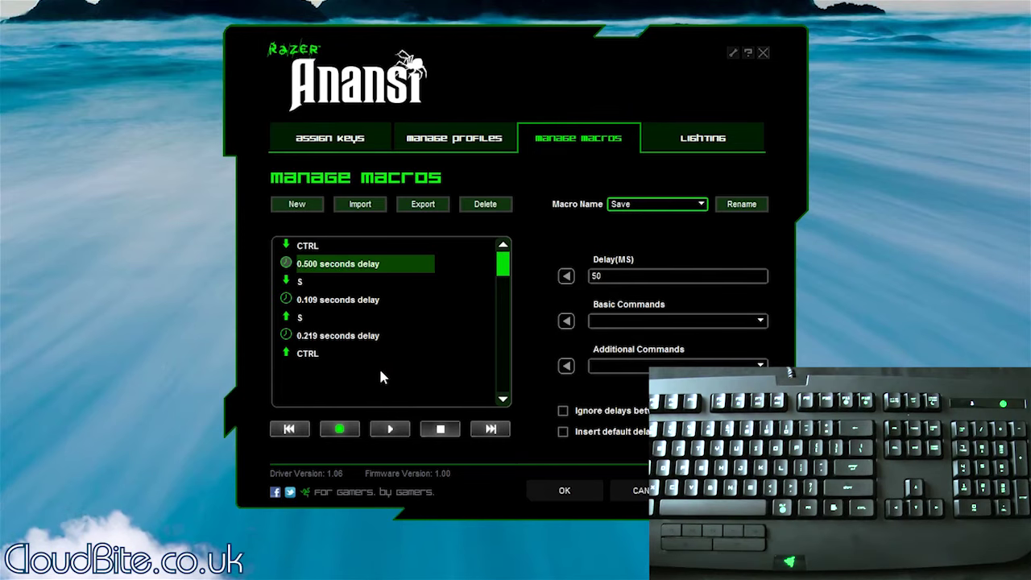